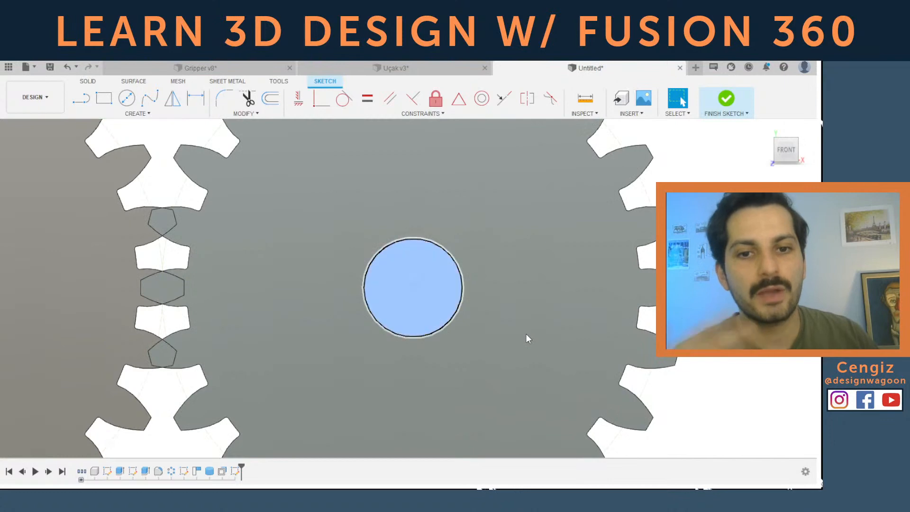
Sketch a circle centred in the right gear's bore, slightly smaller than the bore, and finish the sketch
key(Delete)
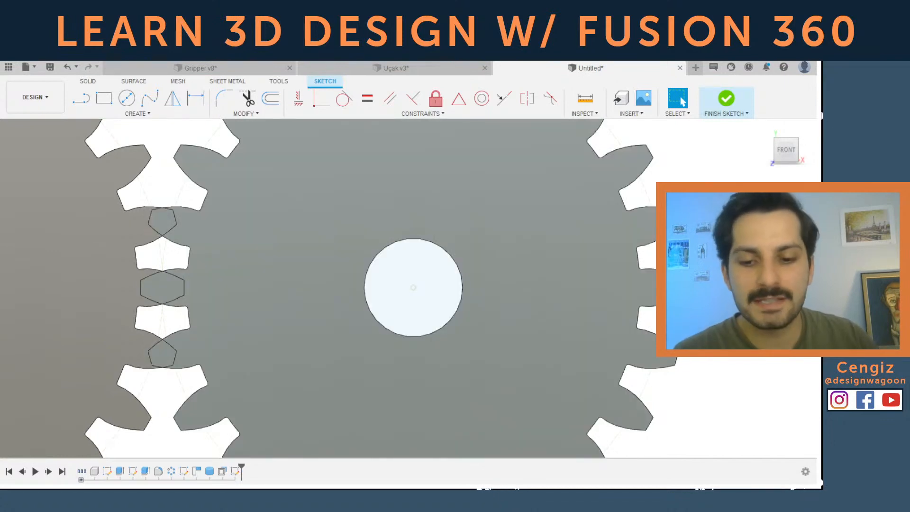
key(c)
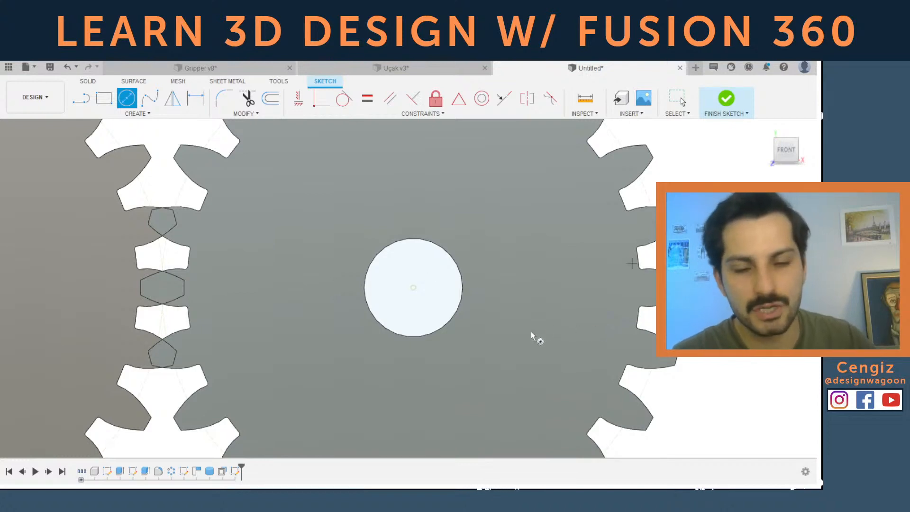
click(413, 287)
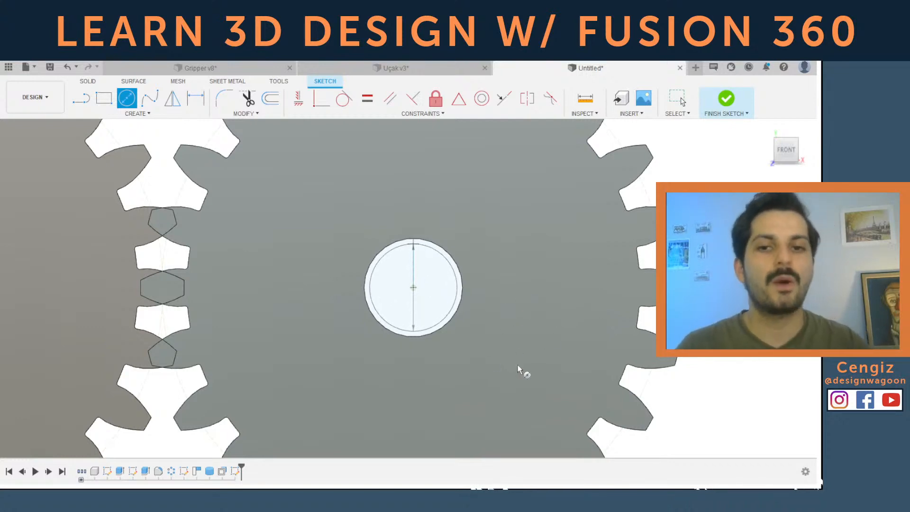
key(Return)
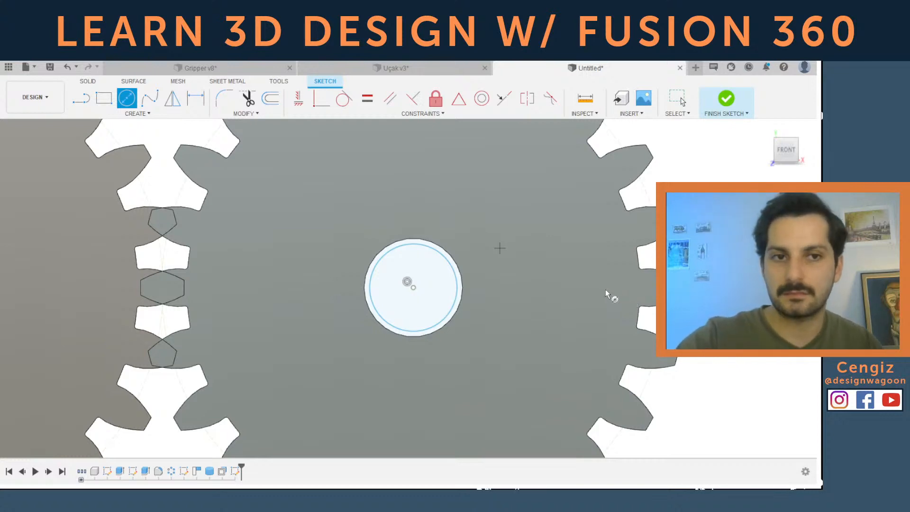
key(Escape)
shift+middle_drag(709, 129, 567, 164)
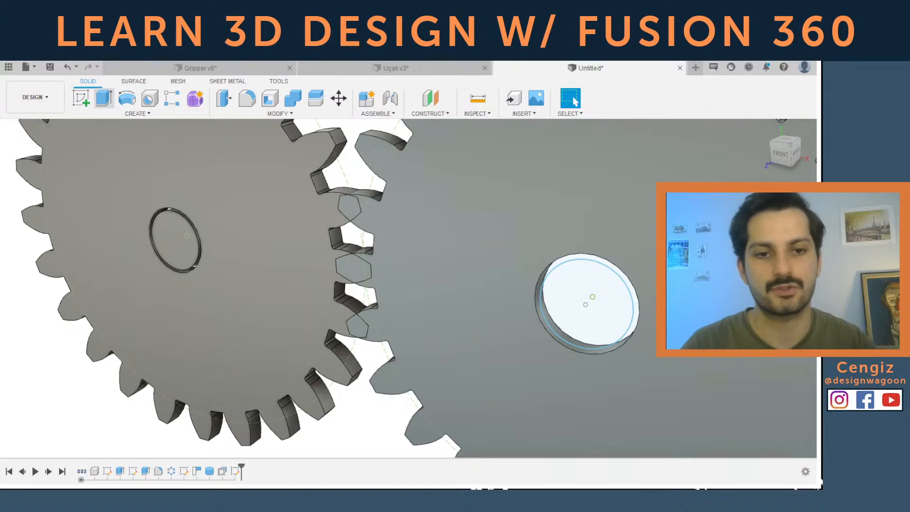
Extrude the circle inside the right gear's bore about 147 mm backward in one direction to form a separate shaft
key(e)
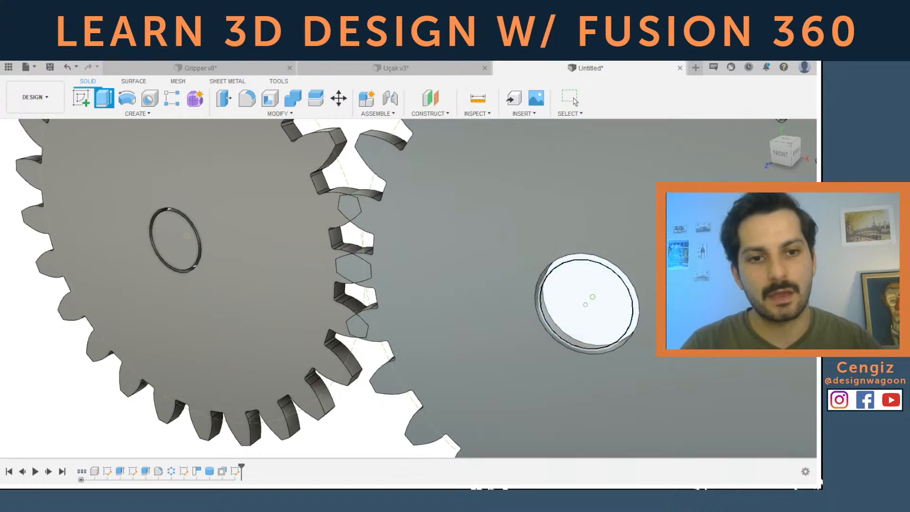
click(582, 309)
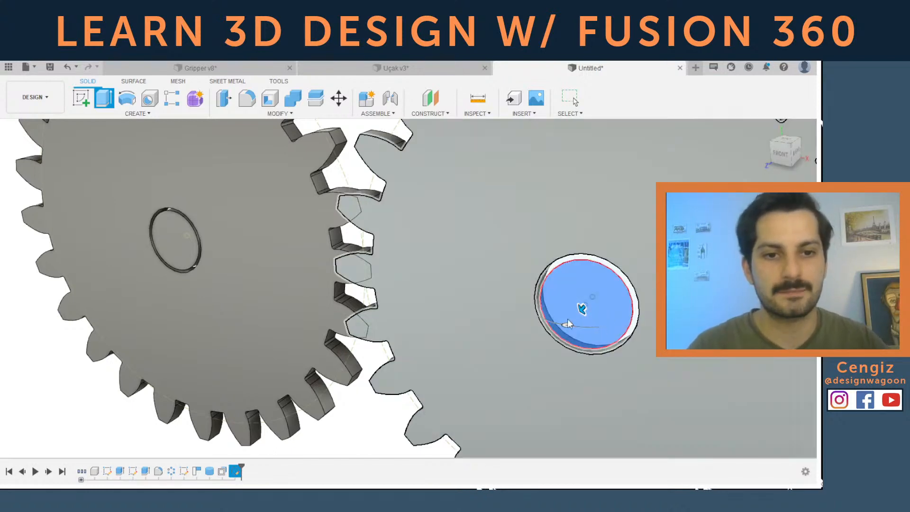
click(397, 300)
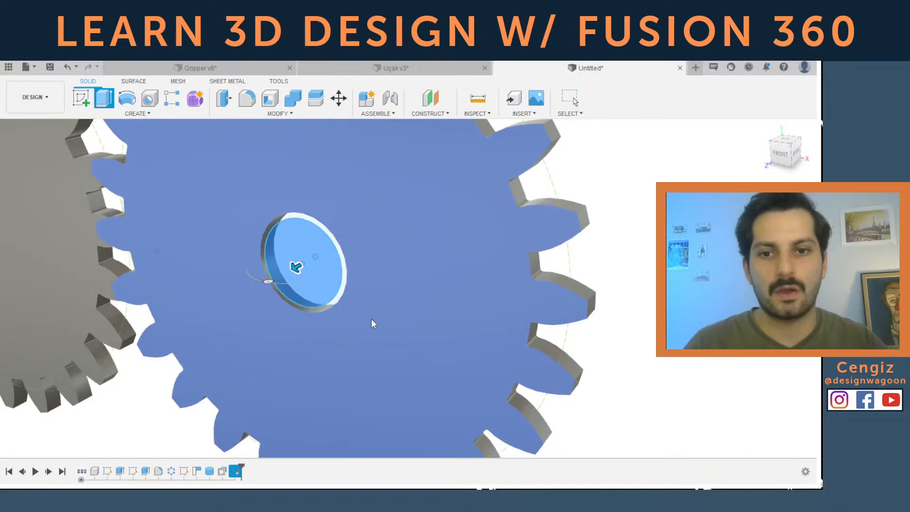
middle_drag(371, 319, 518, 261)
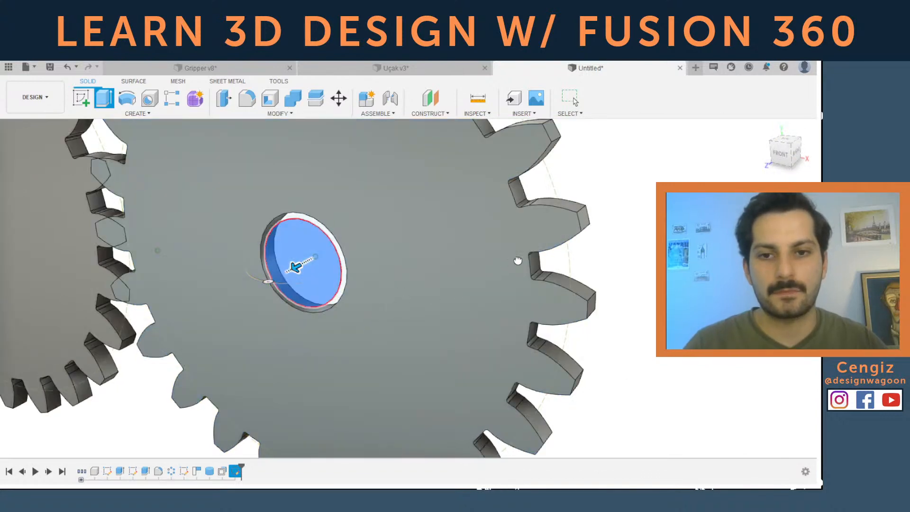
drag(518, 261, 418, 290)
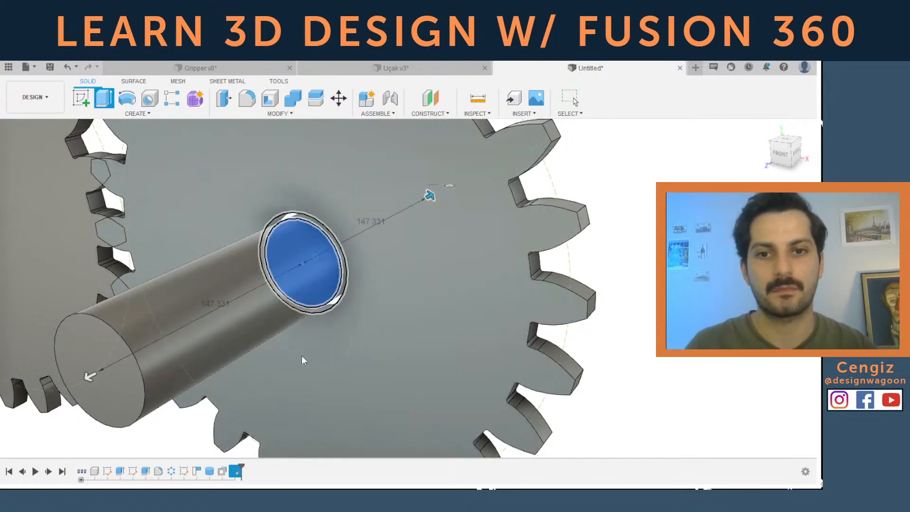
shift+middle_drag(301, 356, 472, 294)
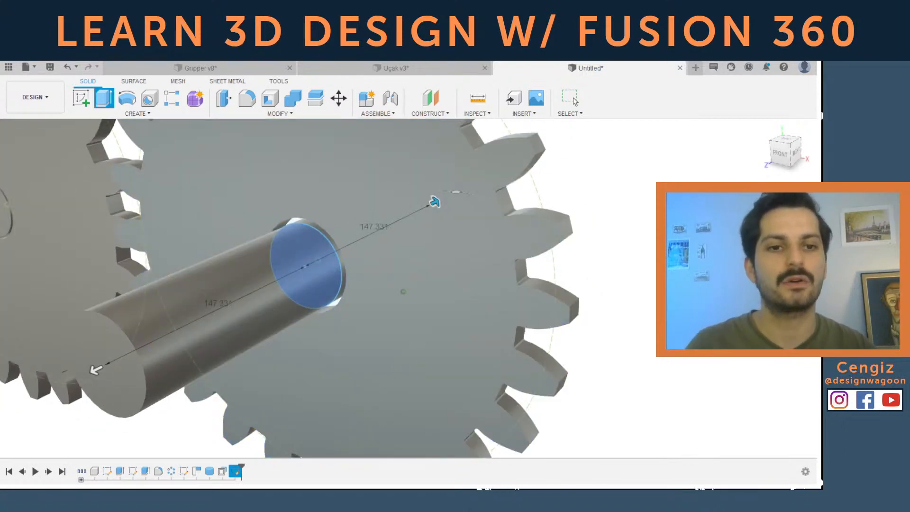
shift+middle_drag(629, 297, 530, 324)
shift+middle_drag(373, 347, 380, 371)
scroll(351, 373, down, 2)
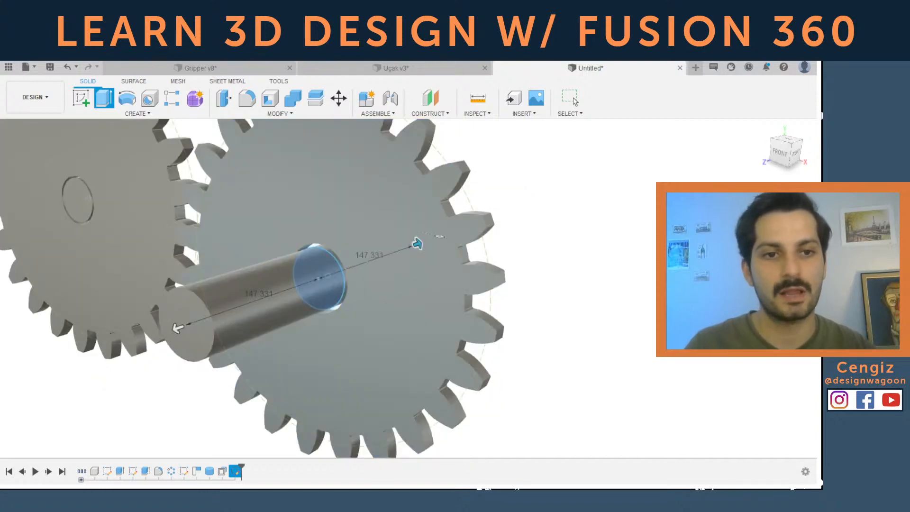
click(763, 266)
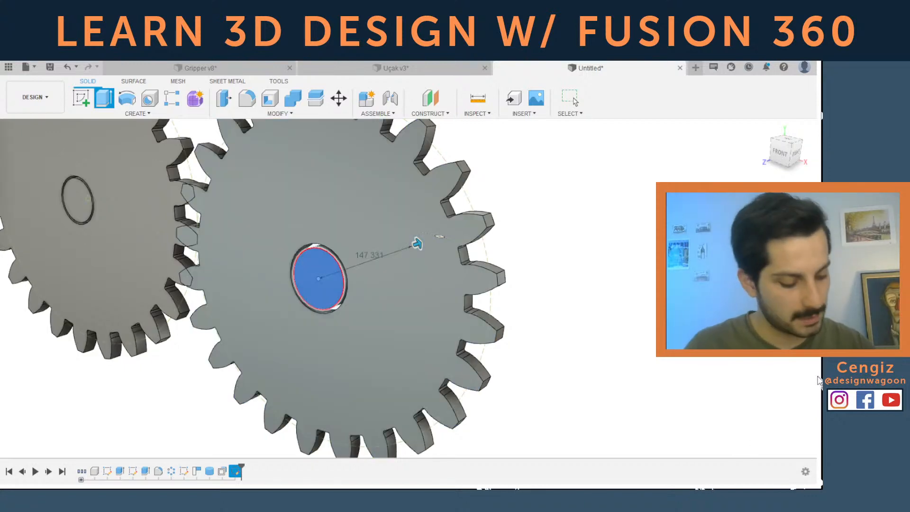
key(Return)
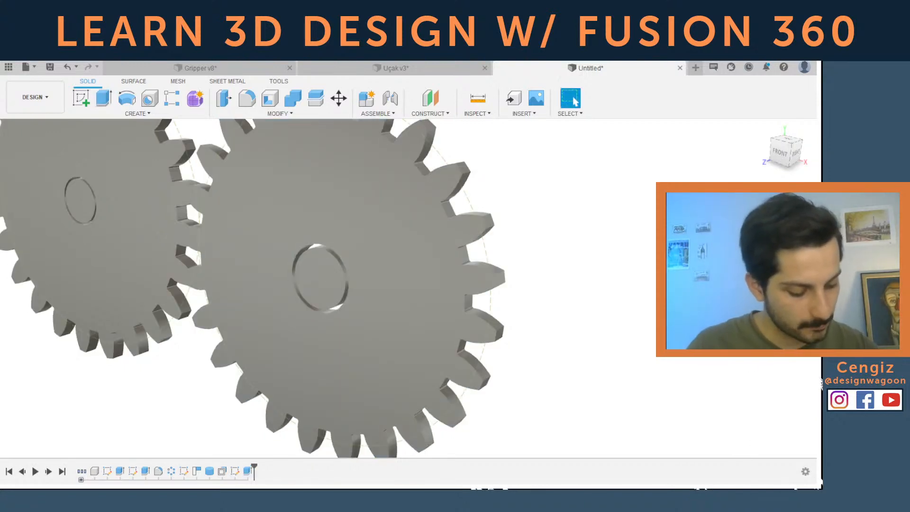
scroll(592, 311, down, 2)
scroll(572, 423, down, 3)
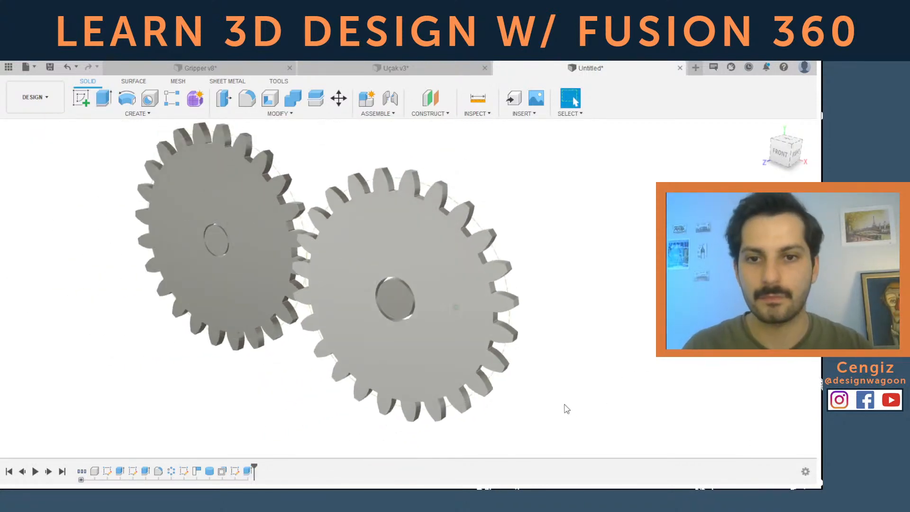
Convert the shaft bodies of both gears into components
mouse_move(760, 373)
shift+middle_down()
mouse_move(761, 394)
mouse_move(769, 373)
shift+middle_up()
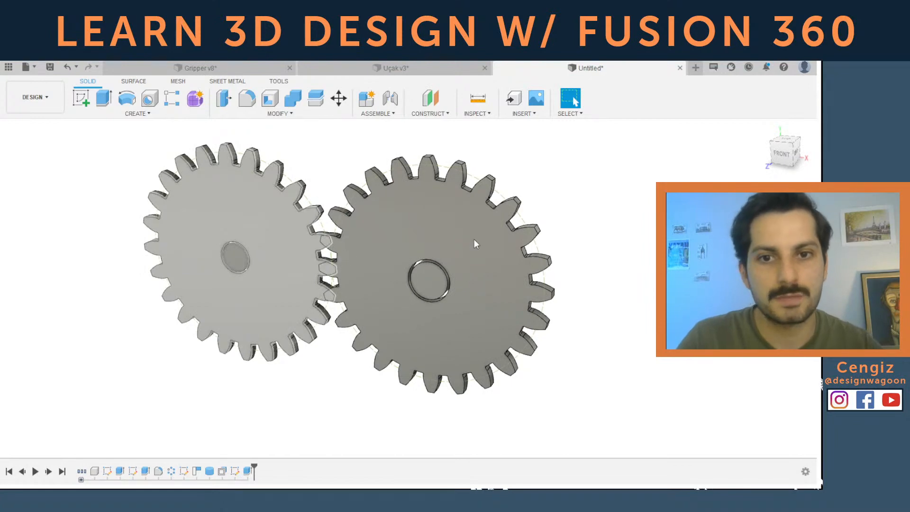
click(280, 228)
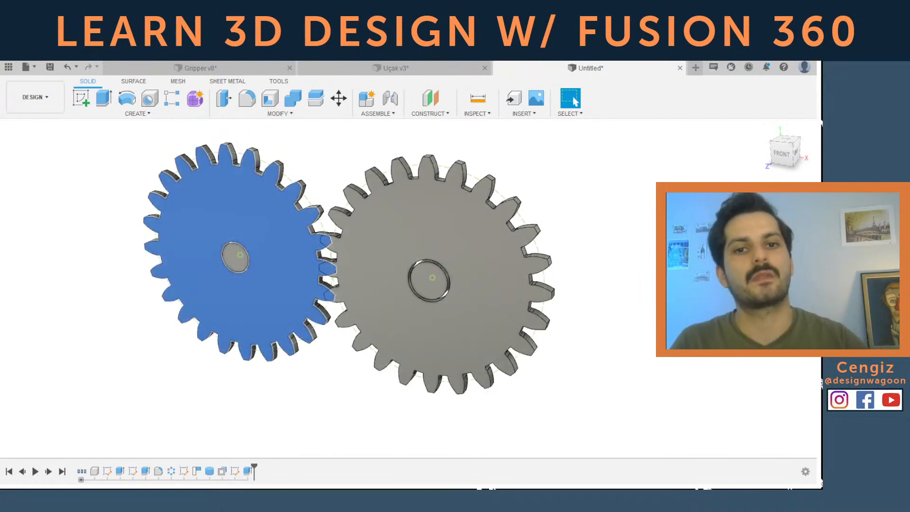
click(455, 427)
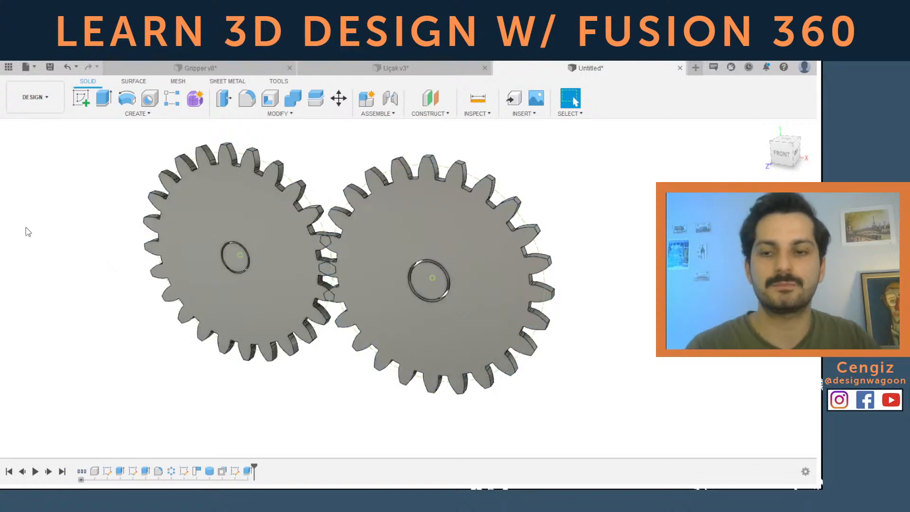
click(87, 260)
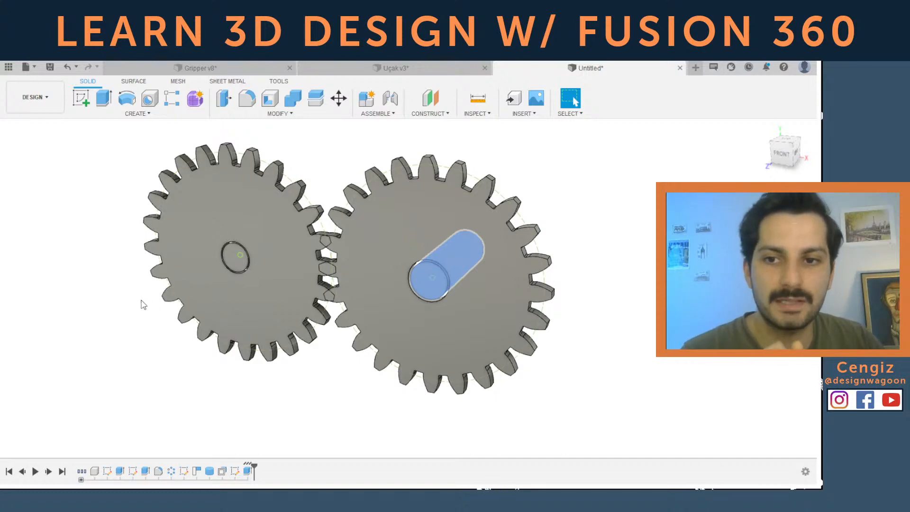
key(Delete)
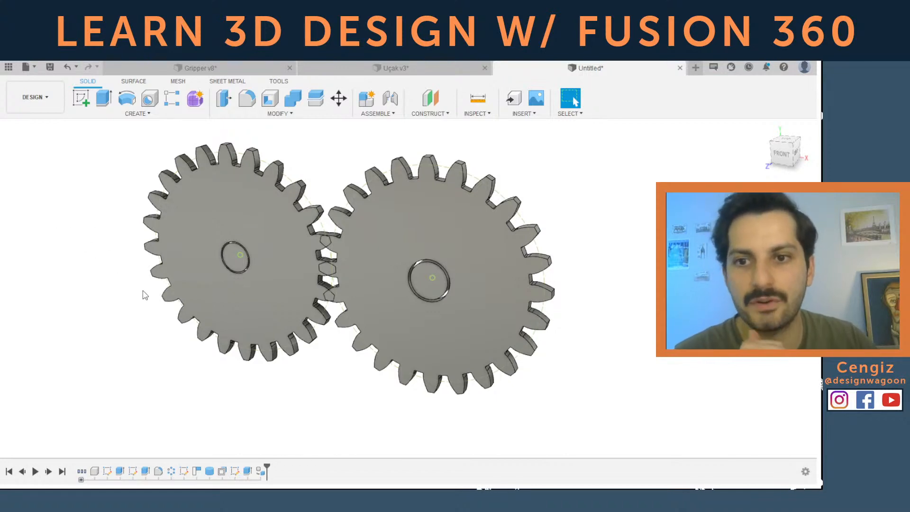
drag(145, 295, 108, 435)
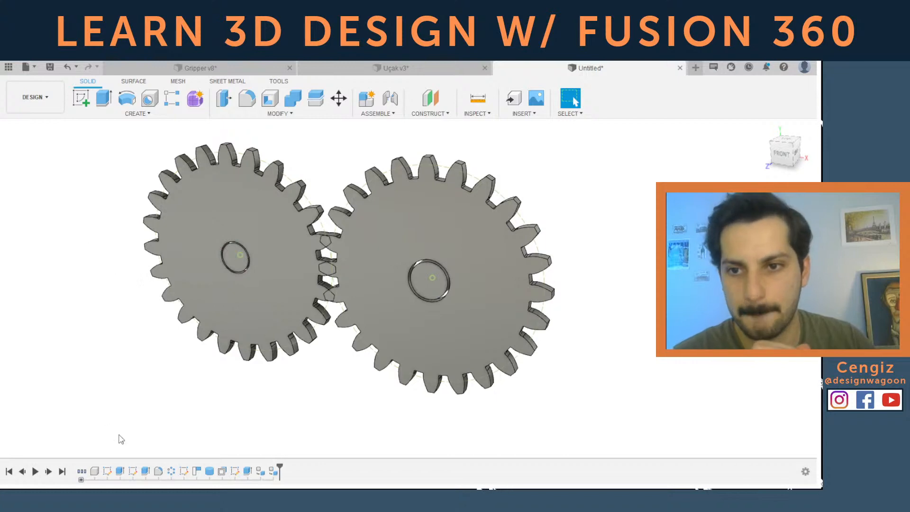
shift+middle_drag(131, 426, 210, 451)
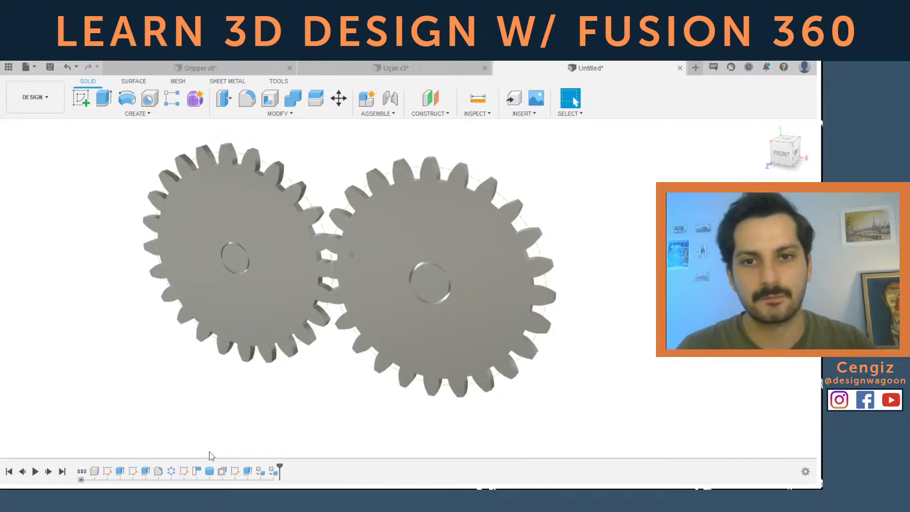
click(476, 135)
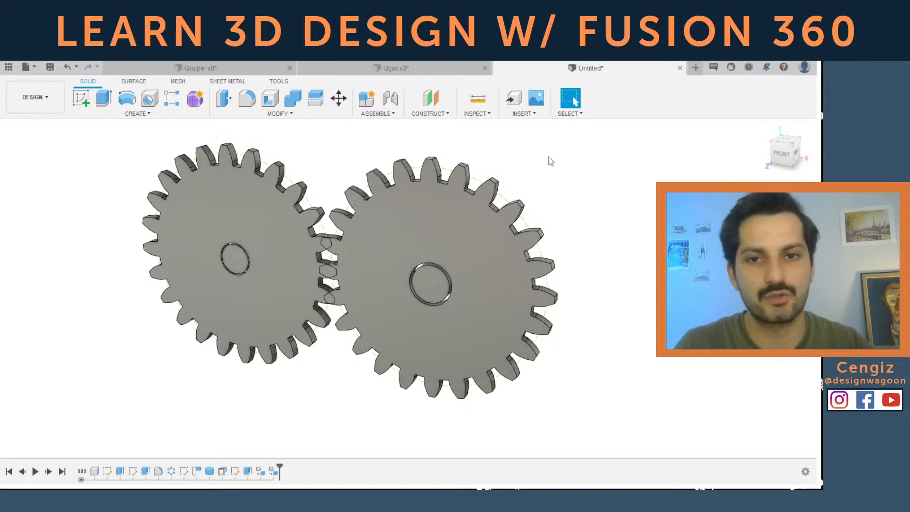
key(j)
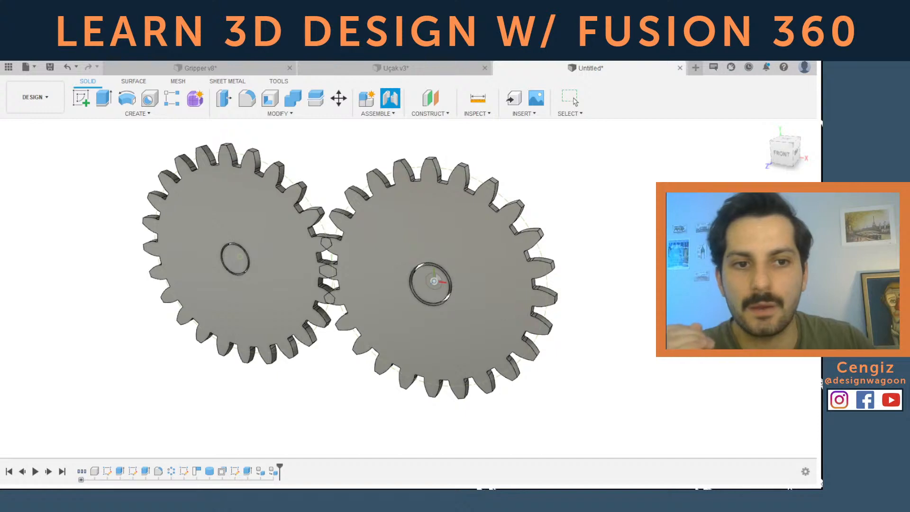
click(433, 281)
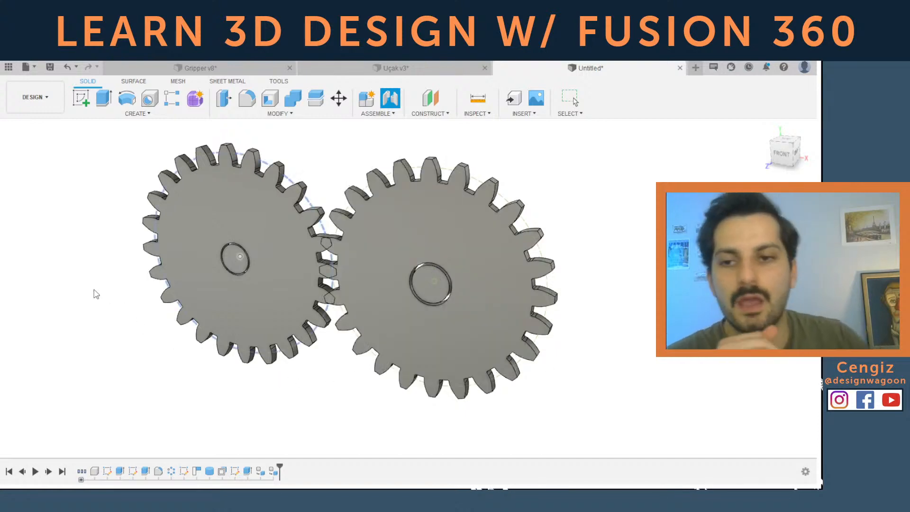
click(290, 307)
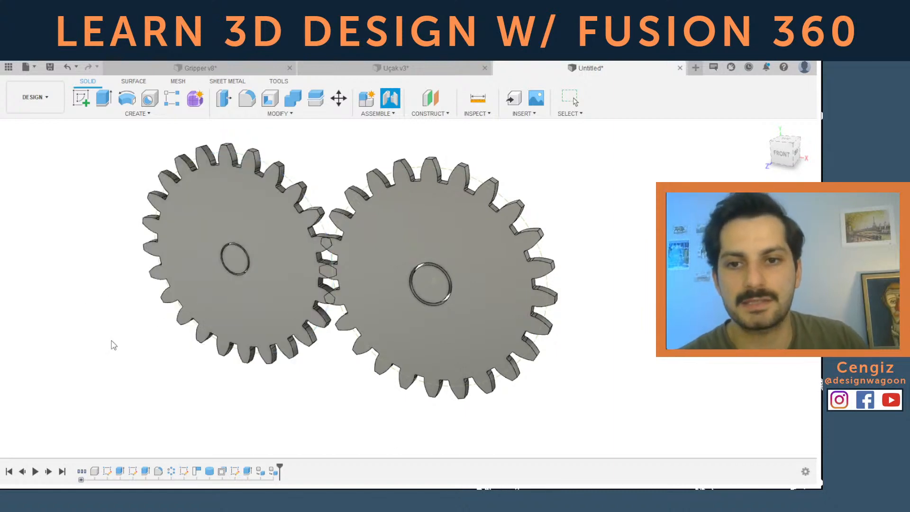
key(Escape)
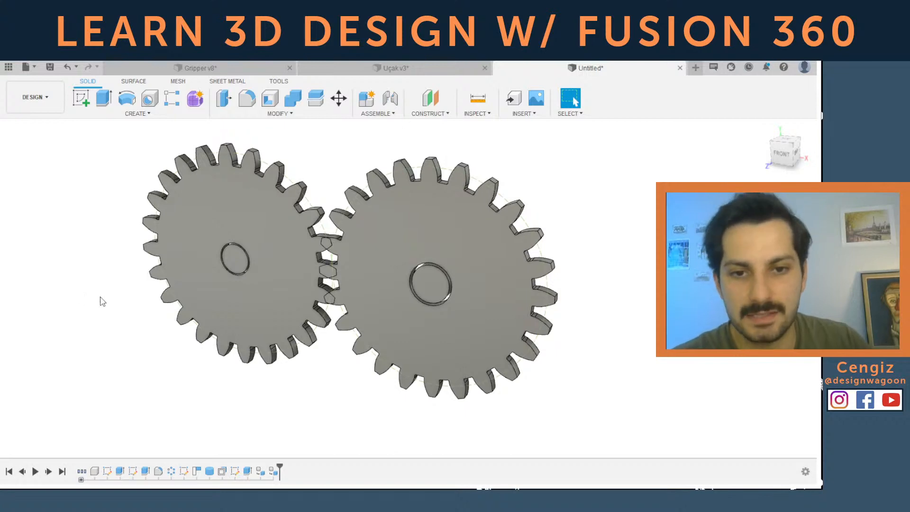
Ground the shafts of both the left and right gears so they stay fixed in place
click(64, 291)
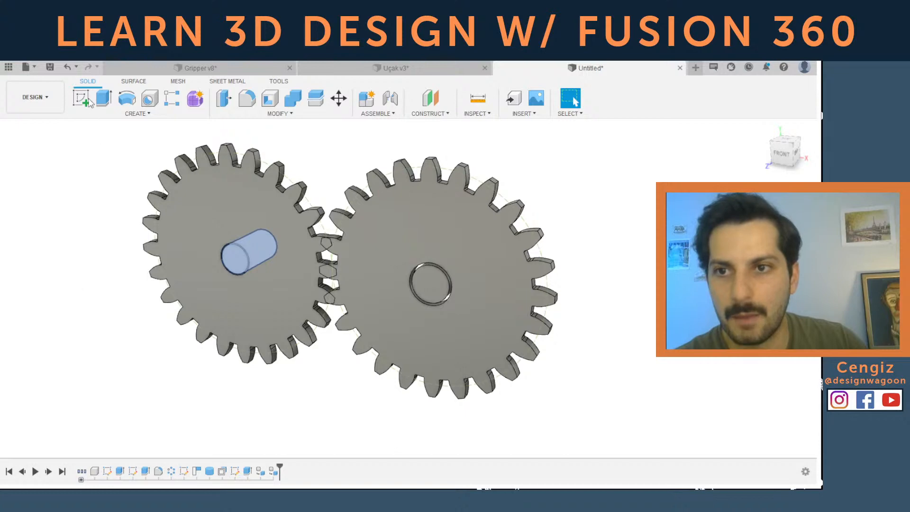
click(99, 71)
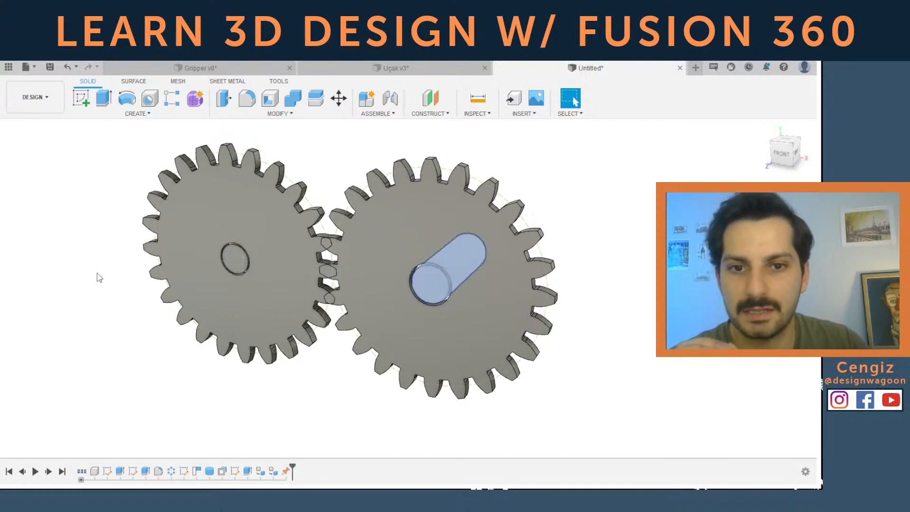
click(148, 70)
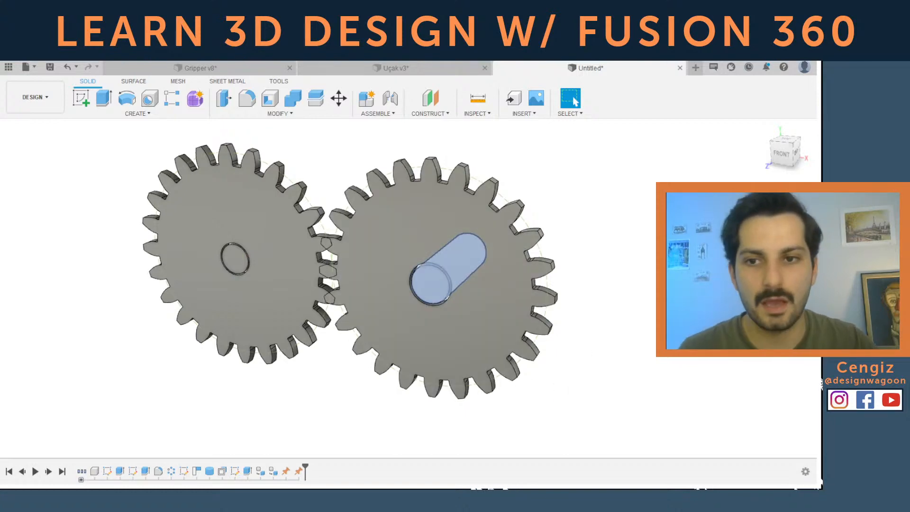
click(591, 325)
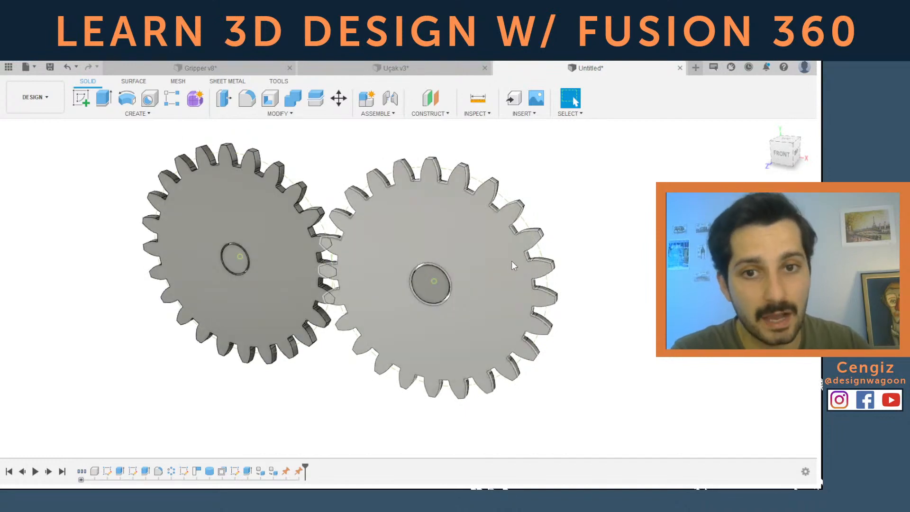
Move the right gear aside off its shaft and join its bore centre to the shaft's front face so it can rotate
drag(562, 241, 646, 315)
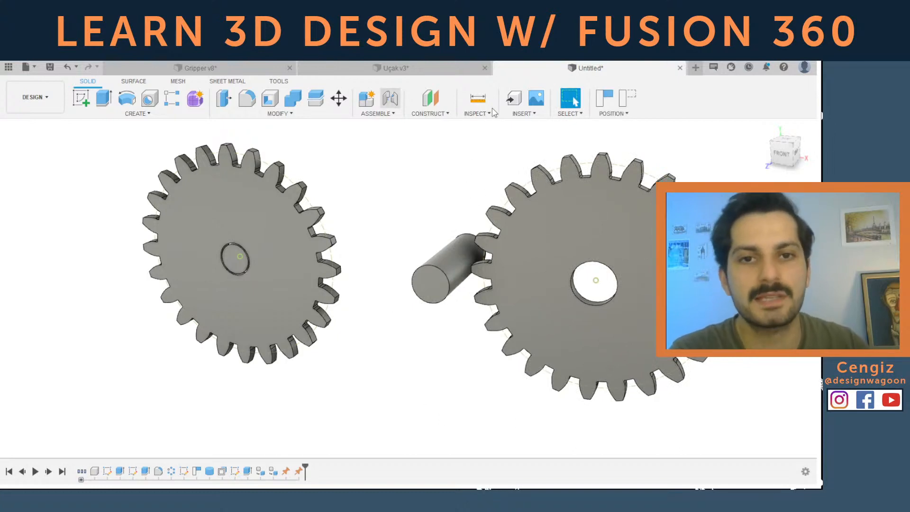
key(j)
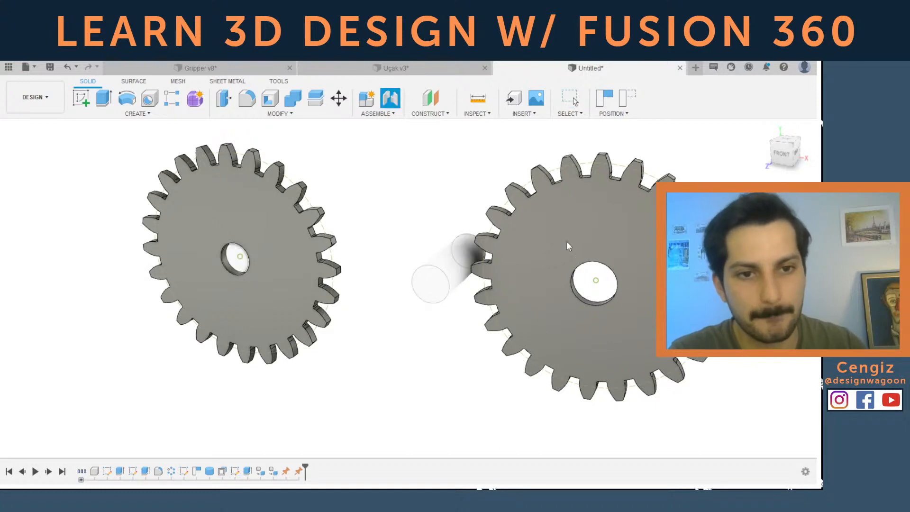
middle_drag(451, 239, 448, 241)
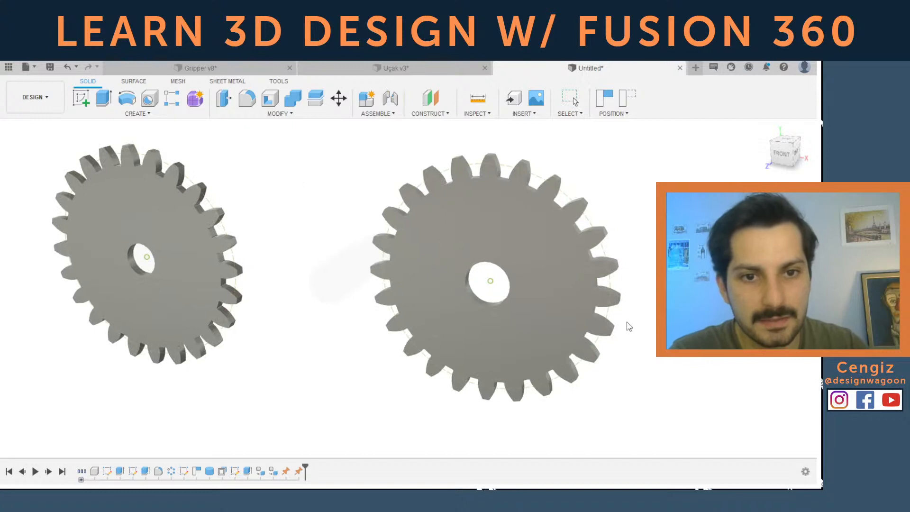
scroll(629, 327, up, 3)
key(j)
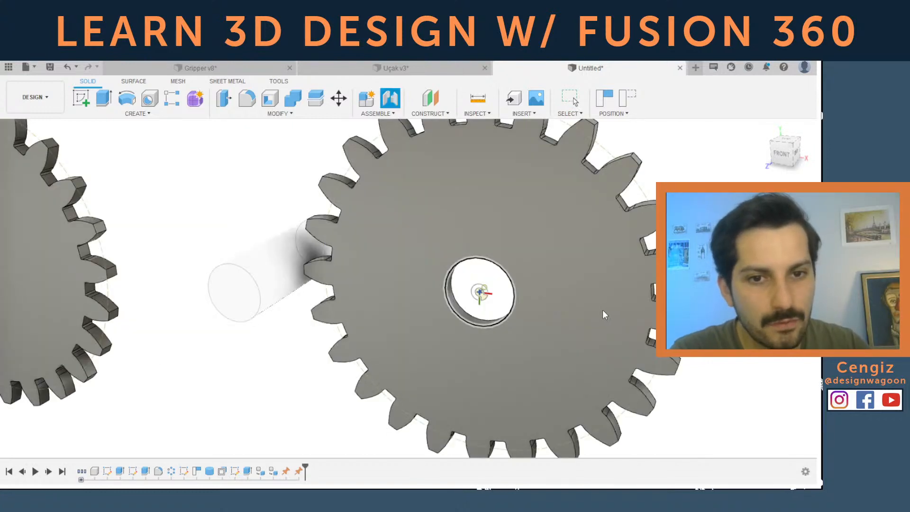
click(603, 313)
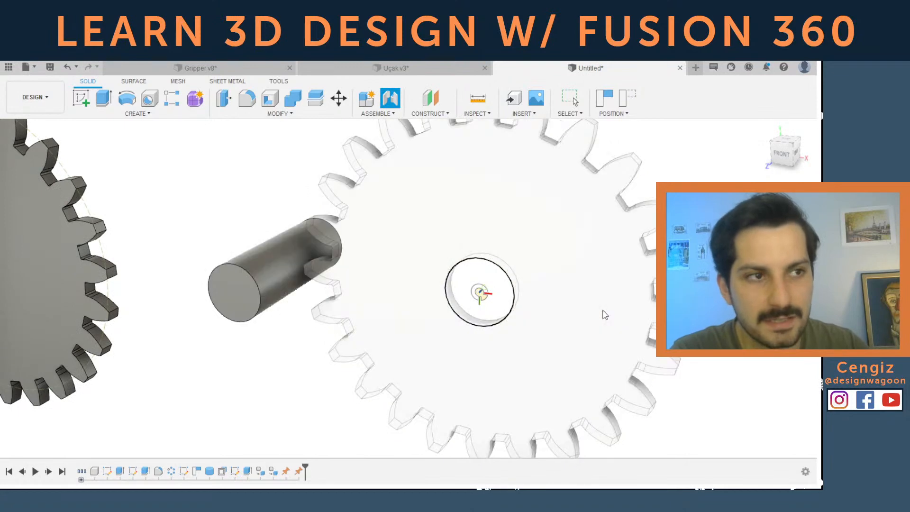
click(305, 326)
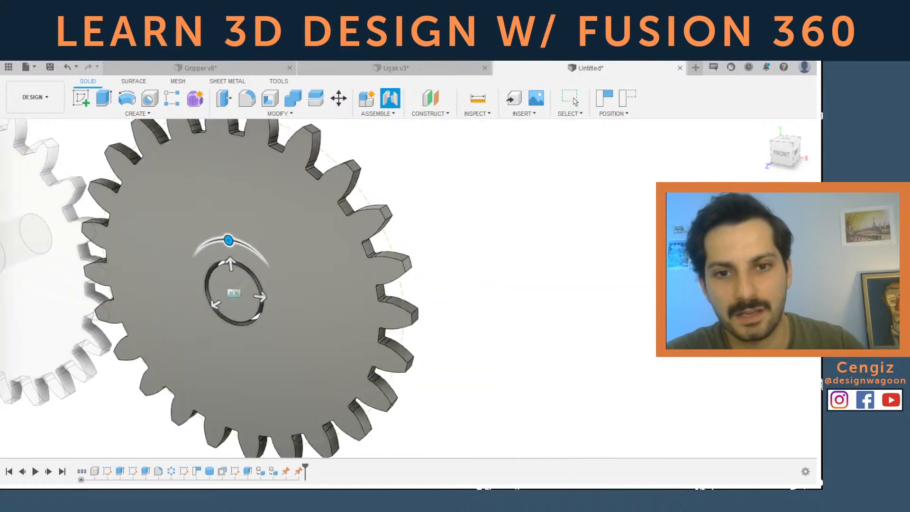
middle_drag(459, 259, 547, 249)
scroll(566, 230, down, 1)
scroll(566, 230, down, 1)
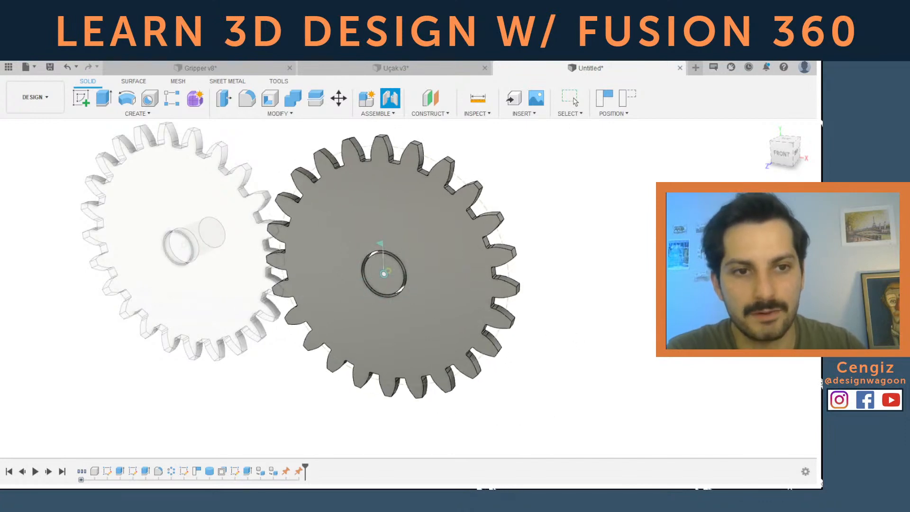
key(Return)
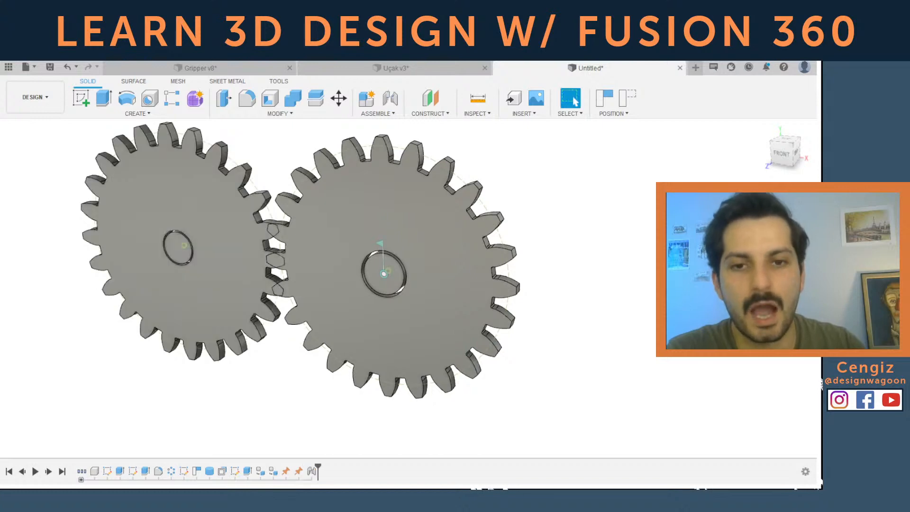
Create an as-built revolute joint between the left gear and its shaft, with the origin at the centre of the shaft's front face
middle_drag(384, 274, 576, 308)
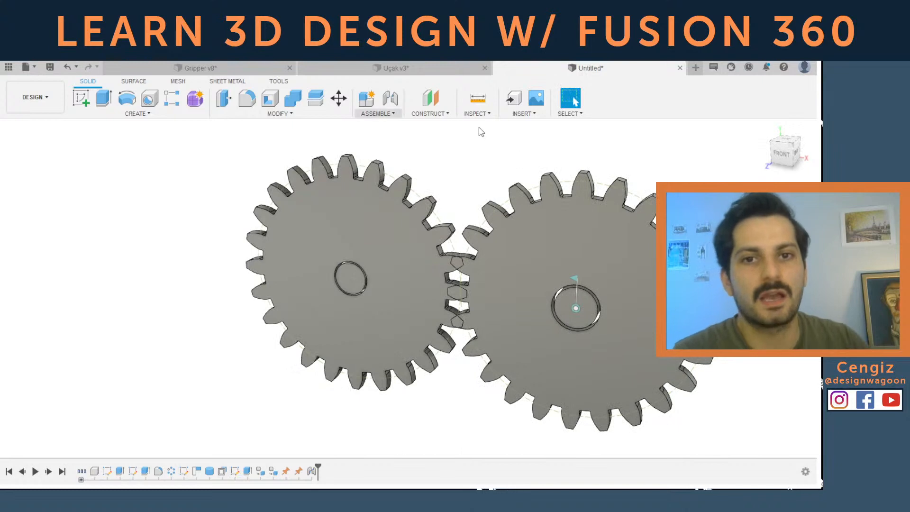
click(378, 113)
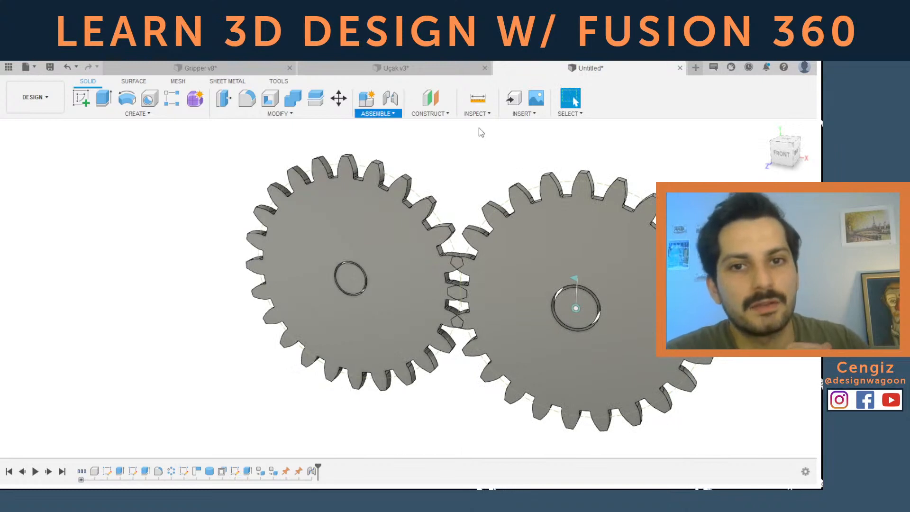
click(494, 172)
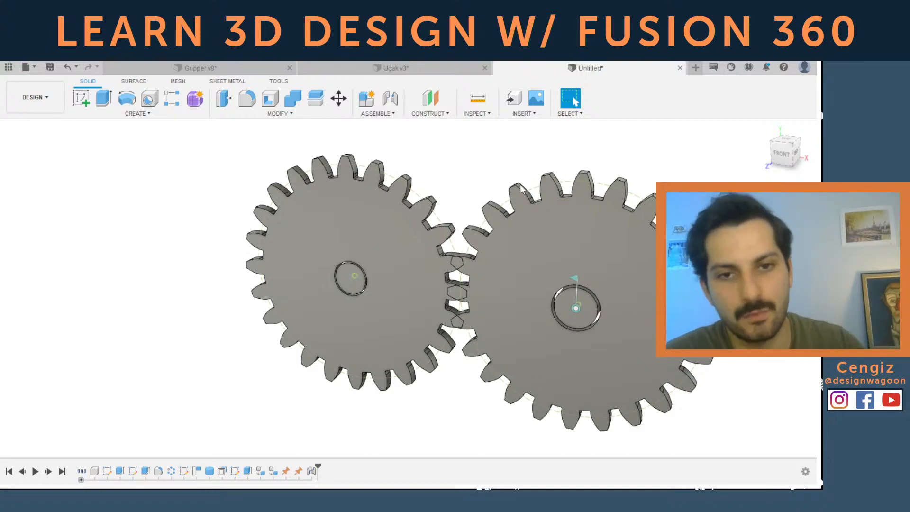
key(j)
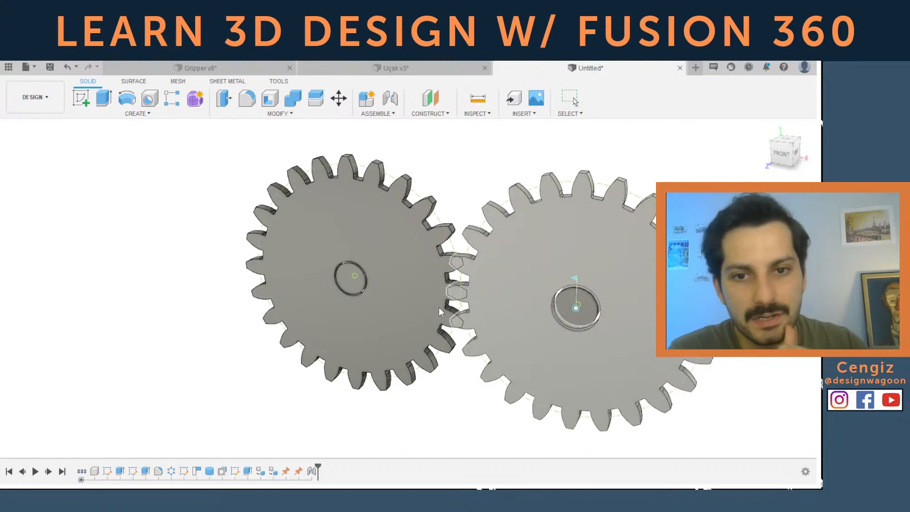
key(v)
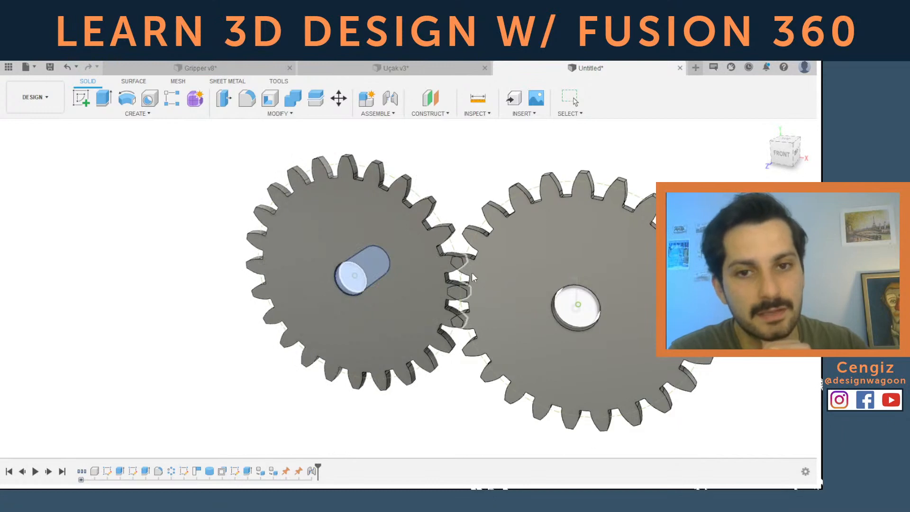
key(Escape)
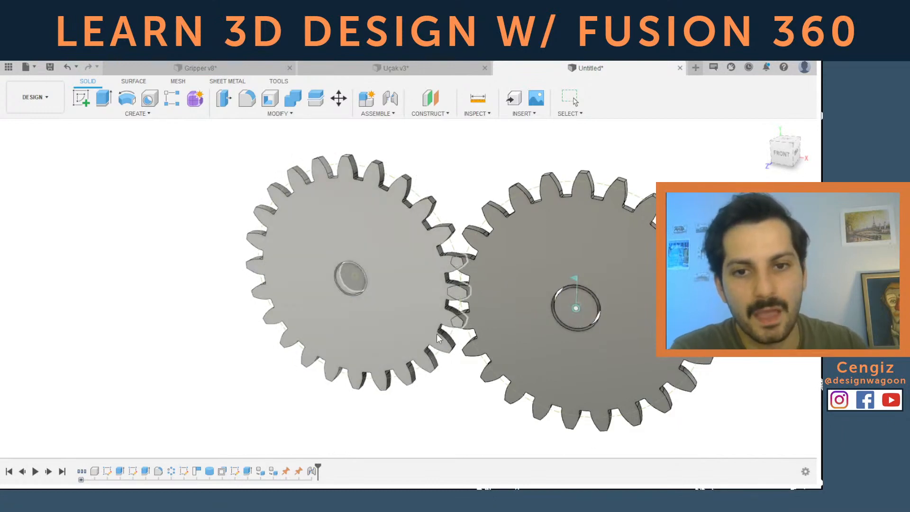
scroll(436, 337, up, 2)
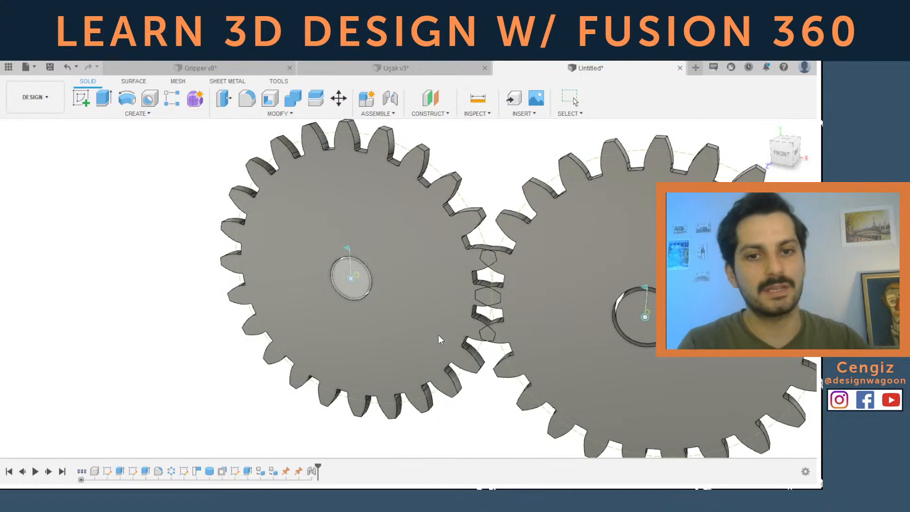
drag(438, 335, 440, 333)
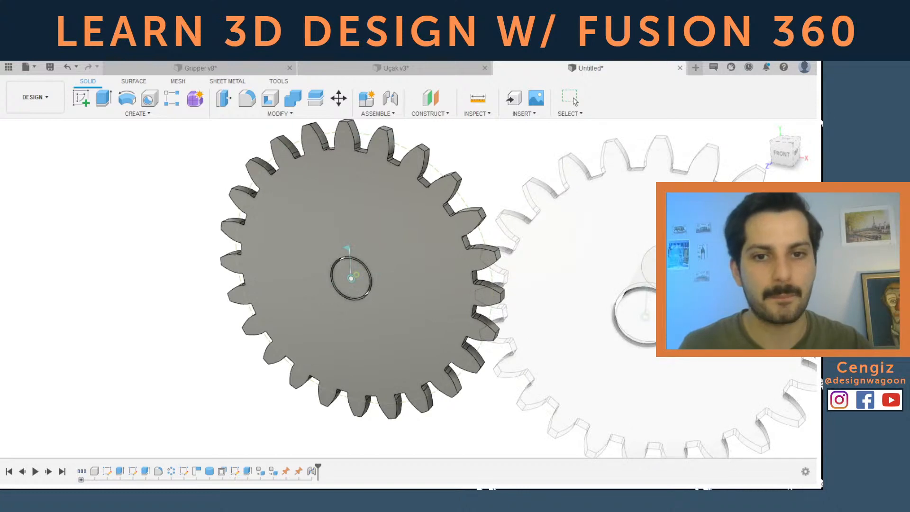
key(Return)
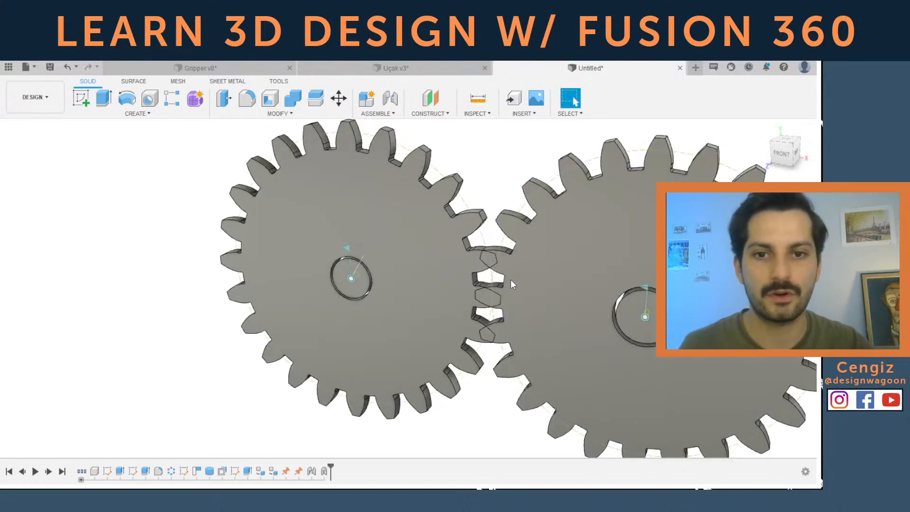
Rotate the left gear in the front view until its teeth sit between the right gear's teeth without overlapping
drag(488, 232, 505, 225)
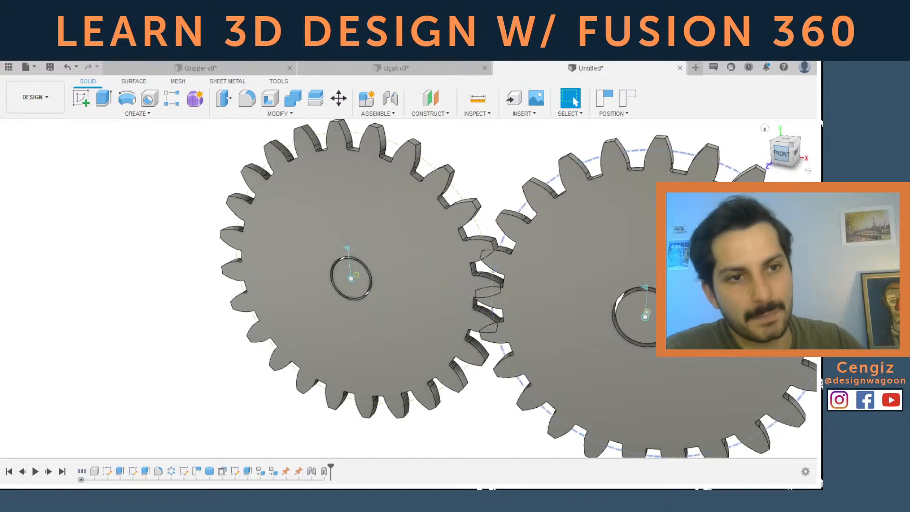
click(782, 153)
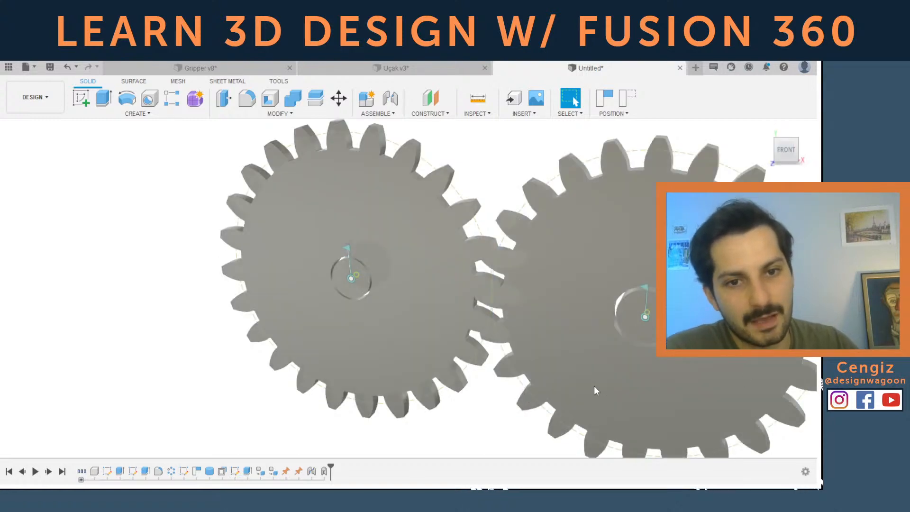
scroll(519, 360, down, 3)
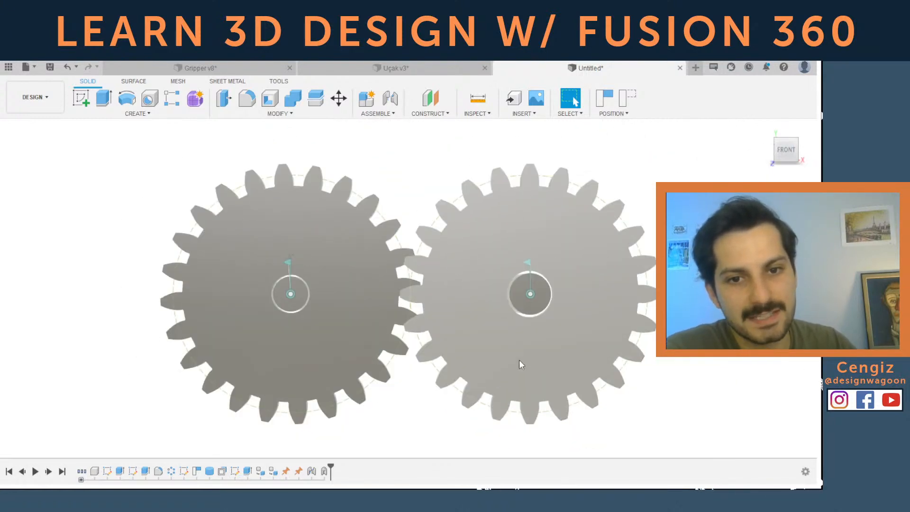
scroll(518, 360, up, 8)
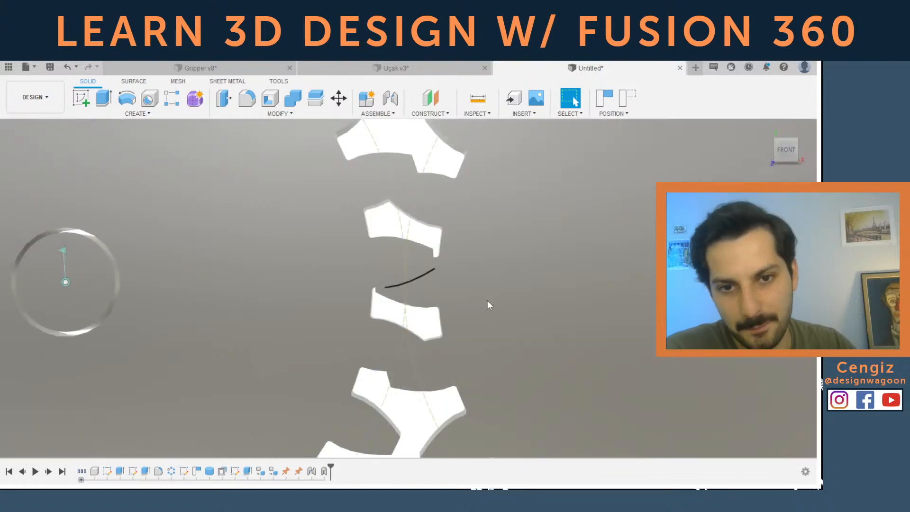
scroll(487, 300, up, 4)
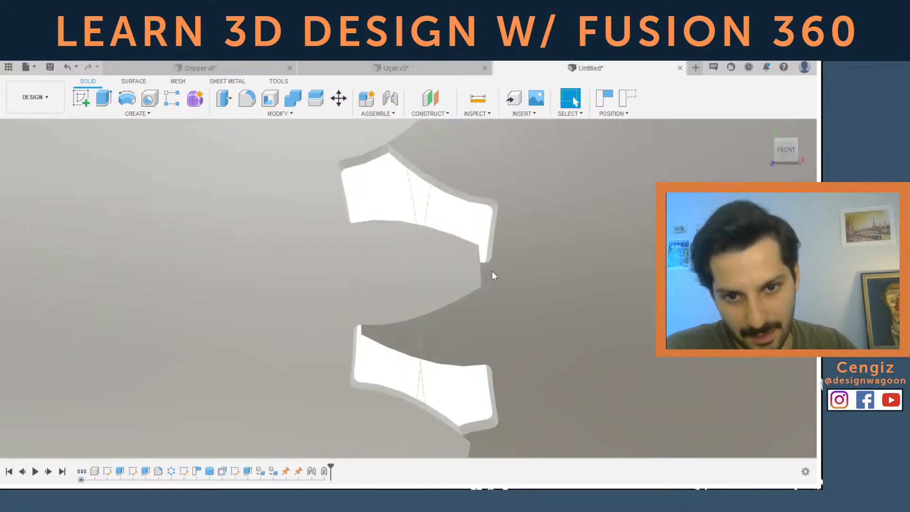
drag(492, 271, 494, 240)
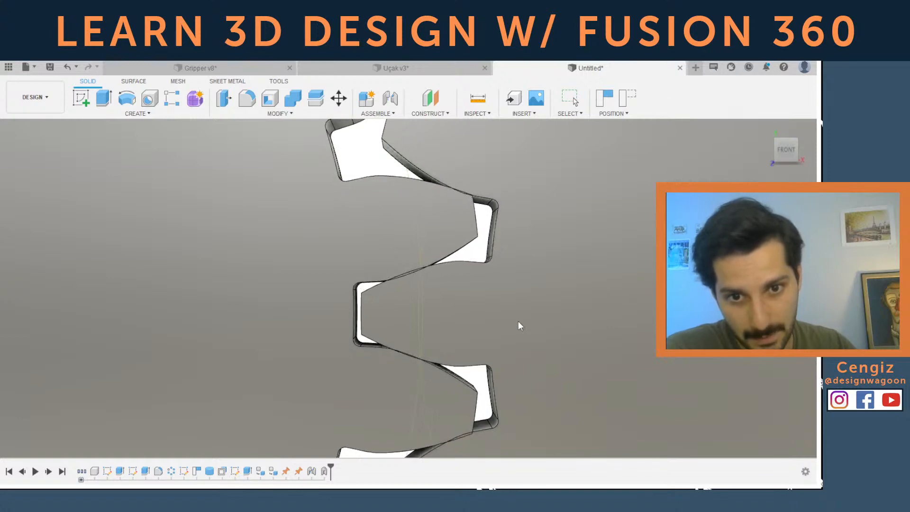
scroll(516, 360, down, 5)
scroll(560, 385, down, 3)
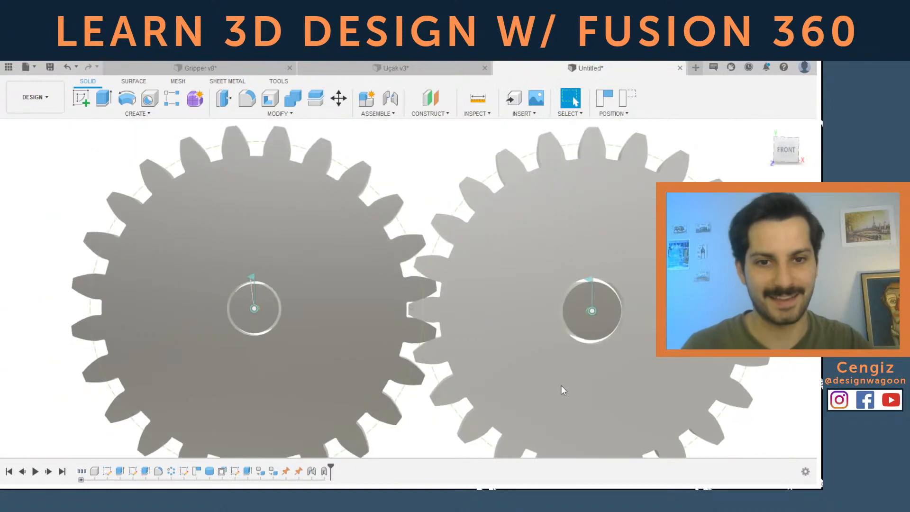
Open the assembly commands with both jointed gears in an angled view
mouse_move(561, 385)
shift+middle_down()
mouse_move(550, 412)
mouse_move(660, 399)
mouse_move(453, 395)
mouse_move(565, 383)
mouse_move(515, 394)
mouse_move(531, 388)
mouse_move(456, 375)
mouse_move(595, 354)
mouse_move(614, 338)
shift+middle_up()
scroll(550, 409, down, 3)
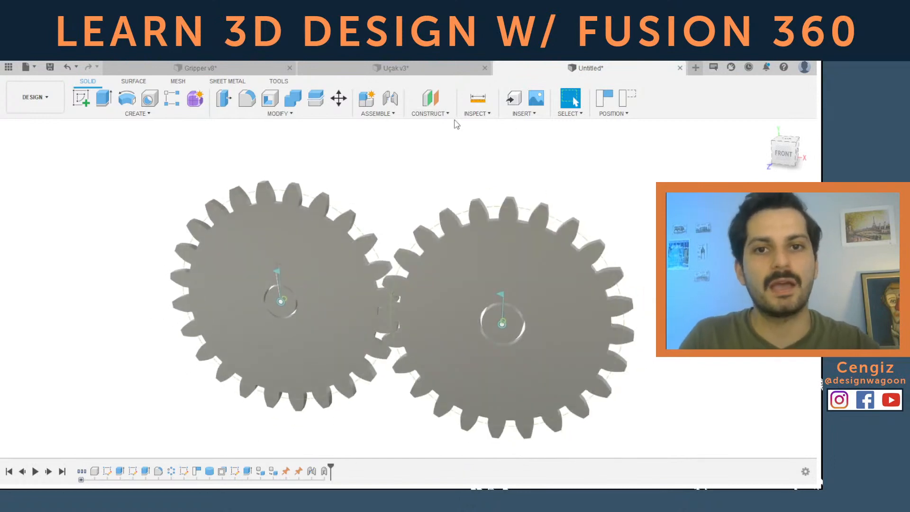
click(378, 113)
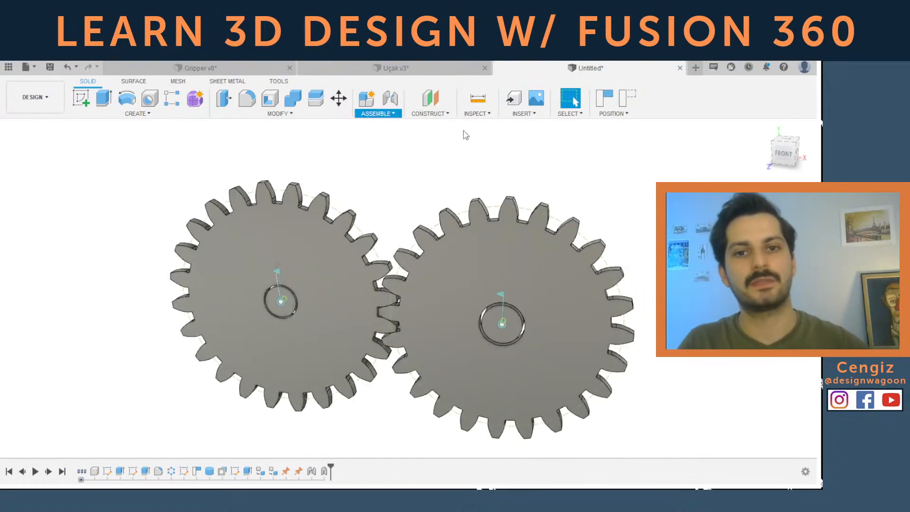